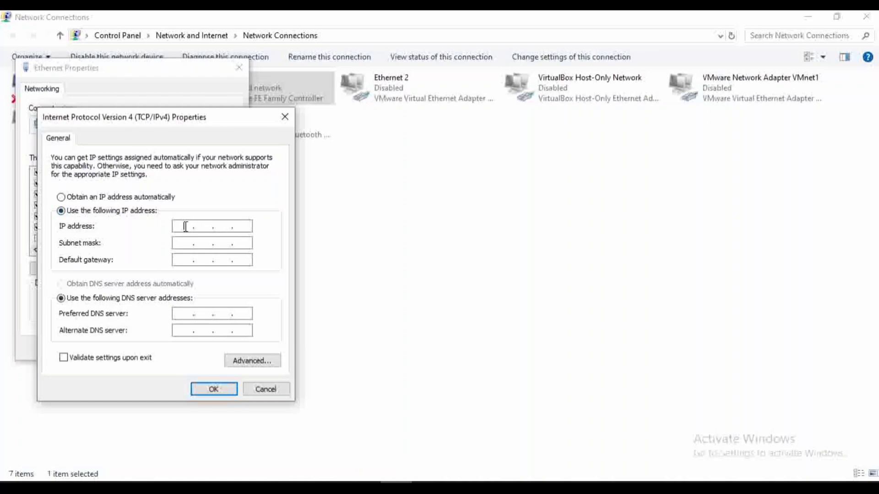
Step: Give the Ethernet adapter static IP 192.168.1.9 with subnet mask 255.255.255.0 and save it
left_click(185, 226)
type("19216819")
left_click(185, 244)
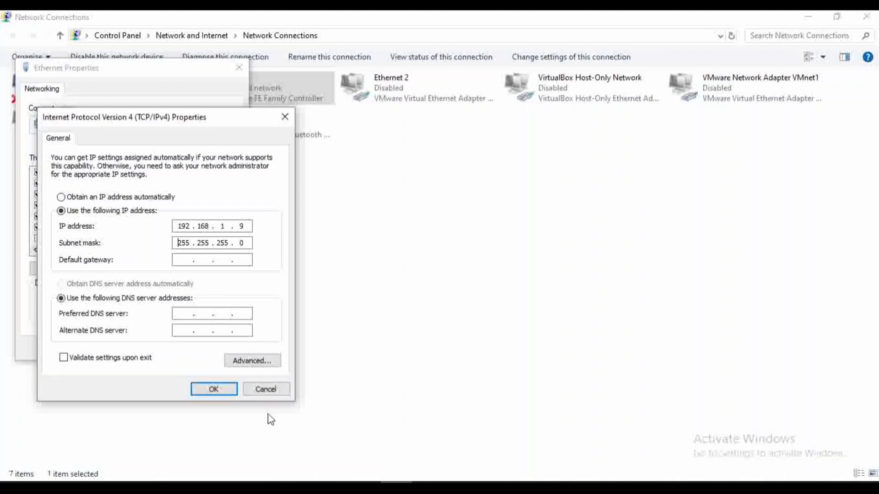
left_click(213, 389)
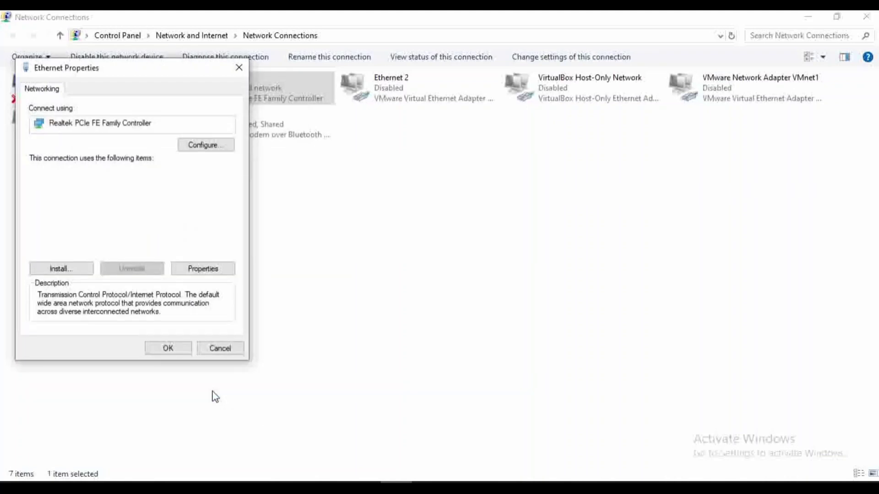
left_click(176, 348)
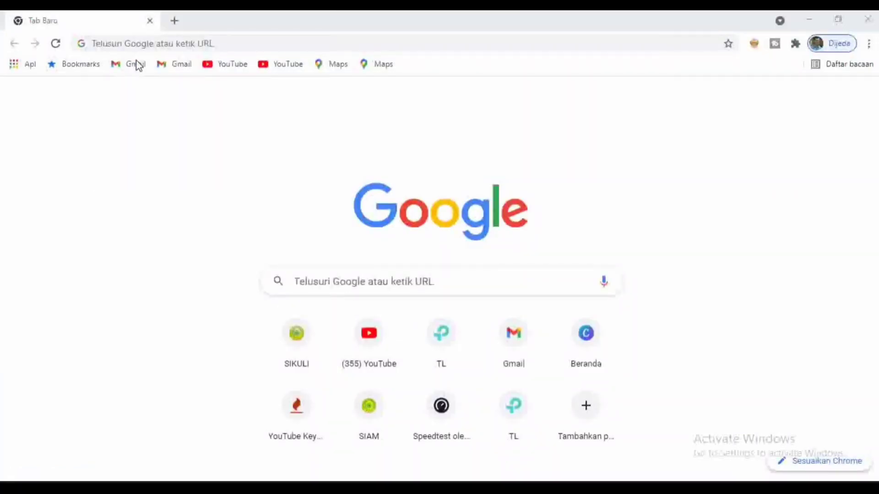
Step: Go to the router admin address 192.168.1.1 in Chrome
left_click(144, 46)
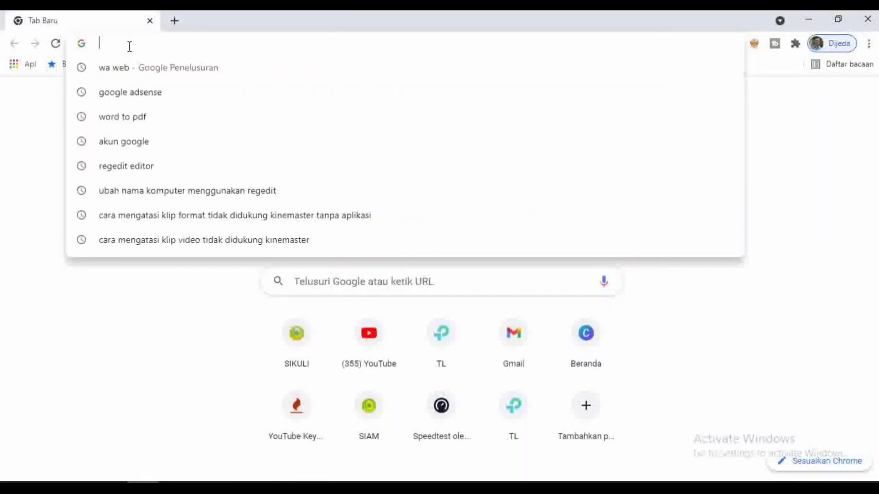
type("192")
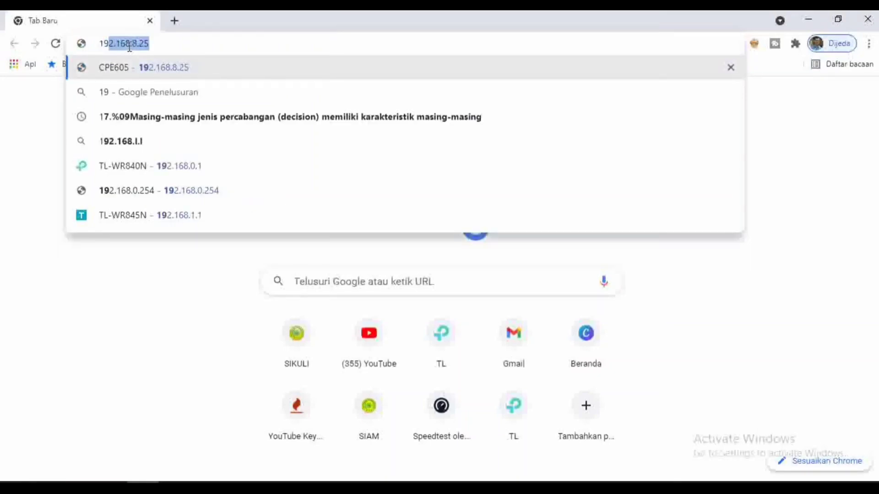
type(".1")
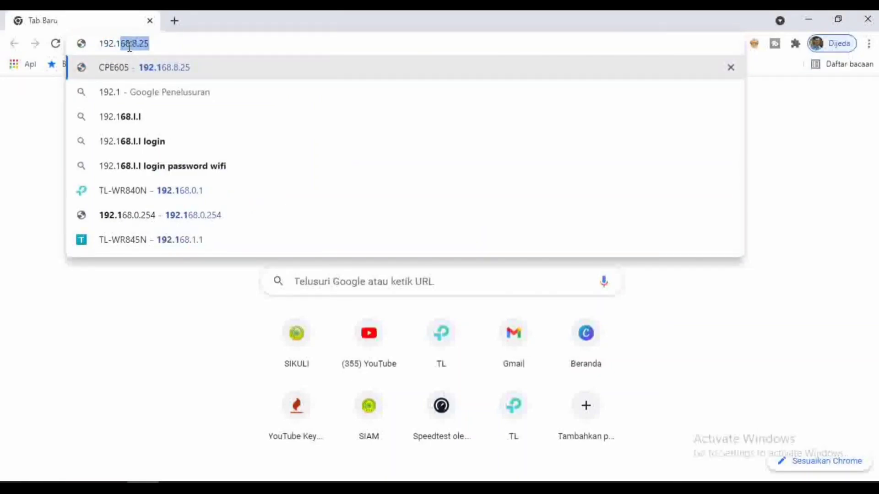
type("68.1.1")
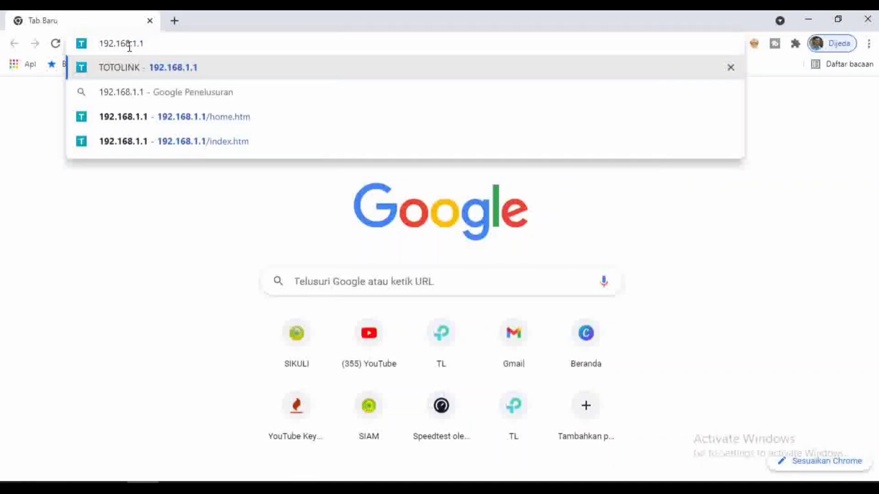
key("Return")
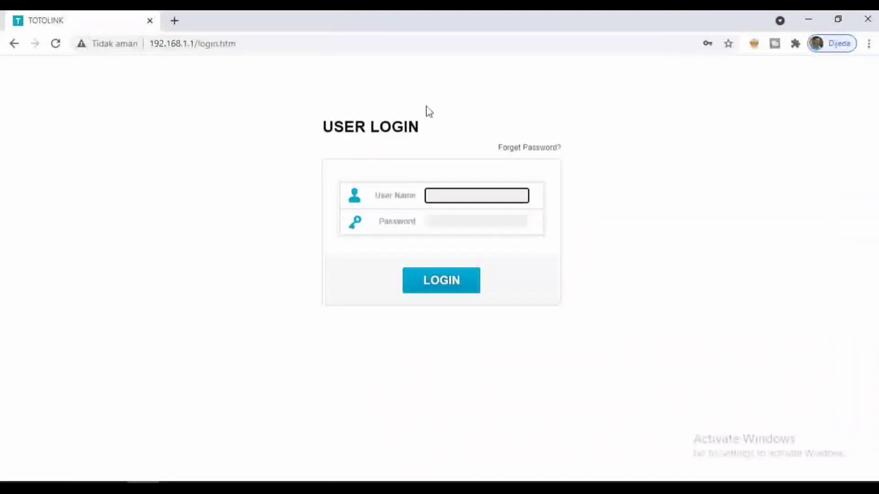
Step: Log in to the CP300 admin page with the administrator user name and password
left_click(454, 195)
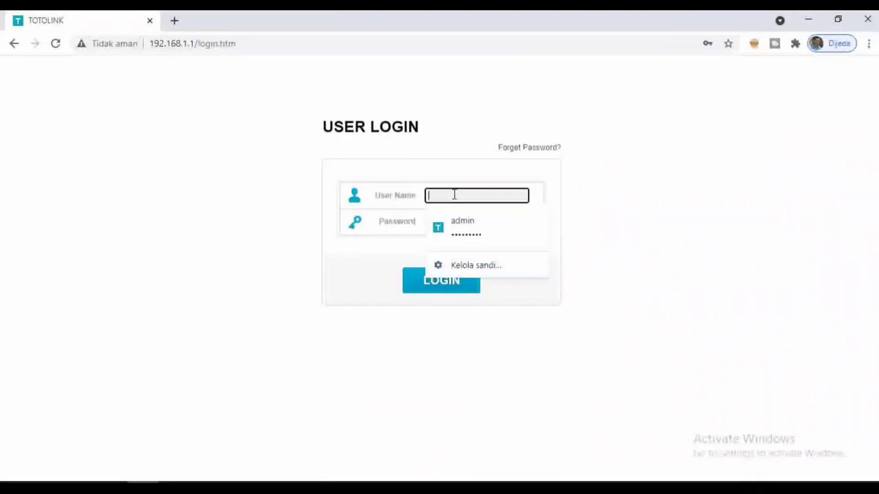
key("Tab")
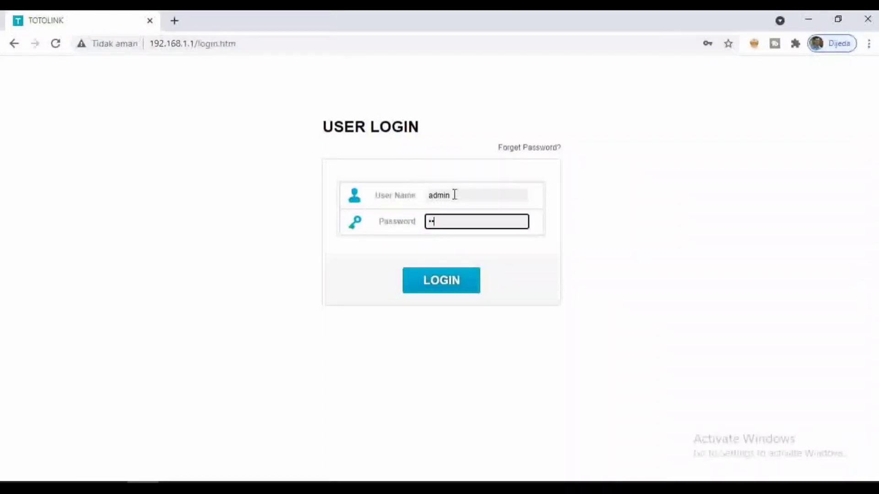
left_click(447, 283)
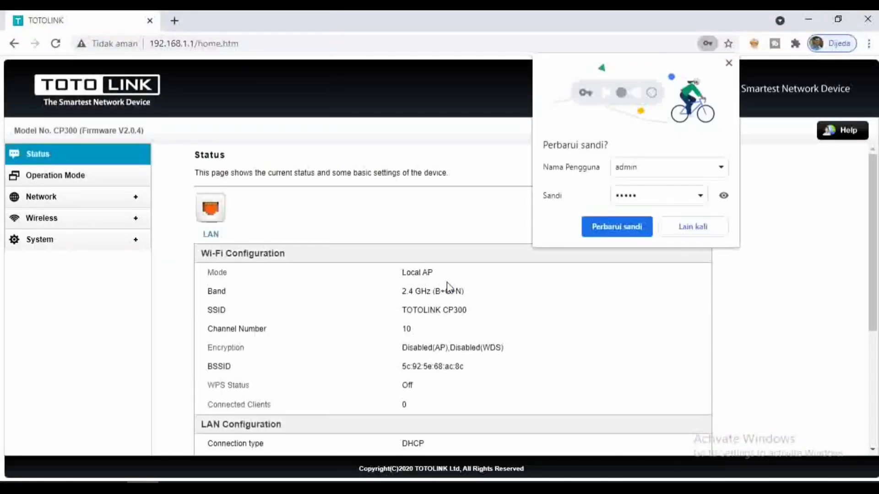
Step: Dismiss Chrome's password bubble and review LAN Settings: IP 192.168.1.1, mask 255.255.255.0, DHCP Client
left_click(710, 228)
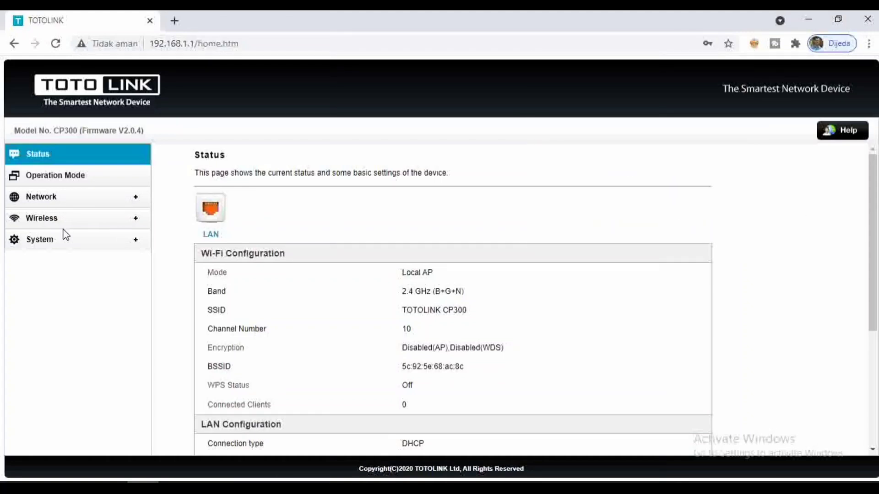
left_click(39, 201)
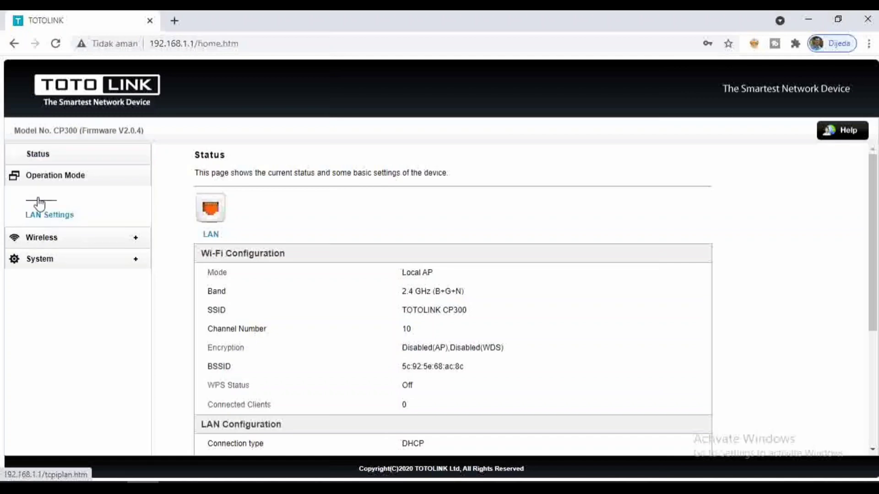
left_click(60, 220)
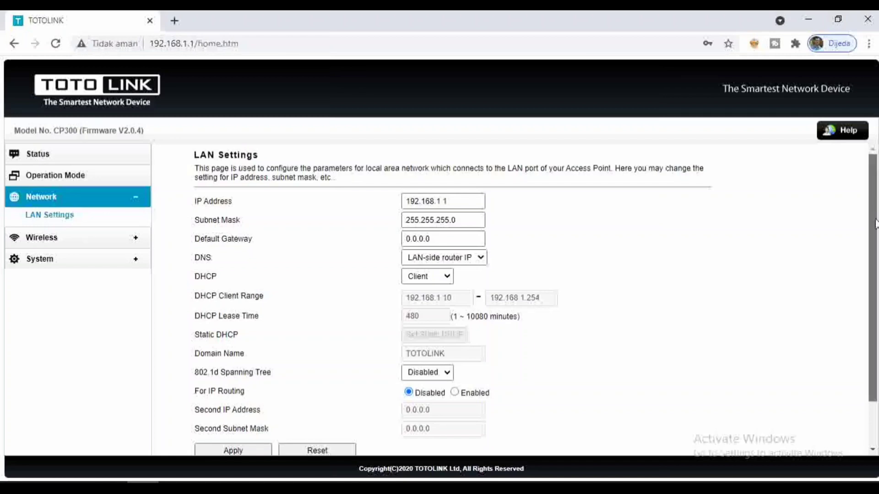
left_click_drag(873, 209, 873, 252)
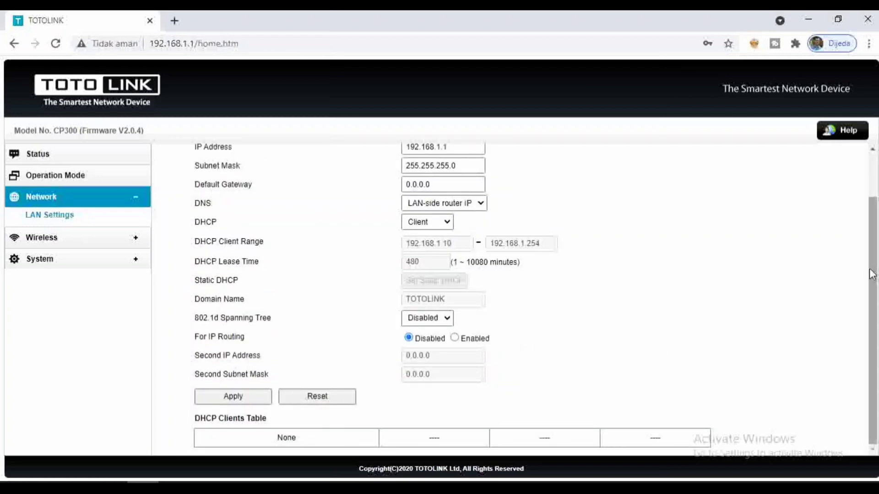
left_click_drag(872, 244, 870, 201)
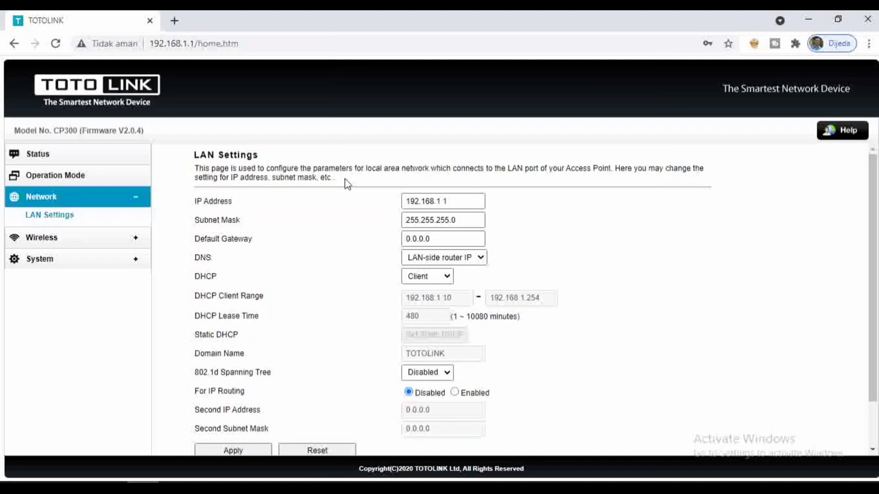
Step: Keep AP as the operation mode and continue to the wireless Basic Settings
left_click(56, 178)
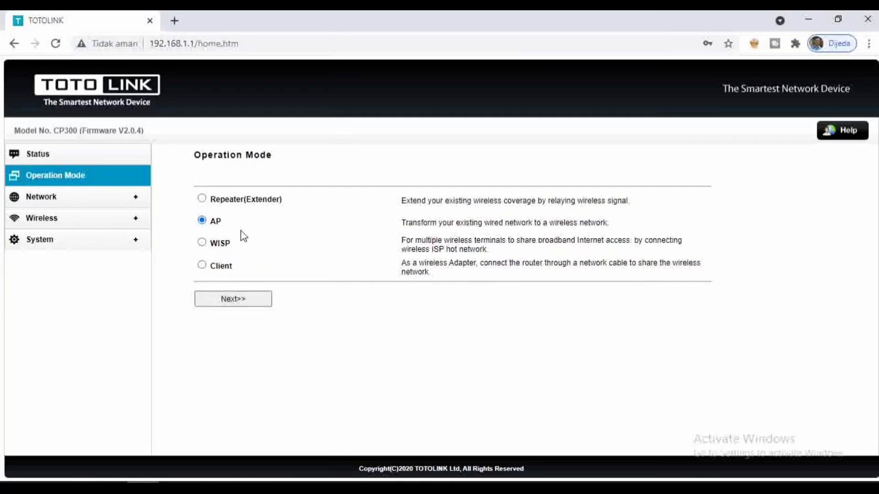
left_click(238, 302)
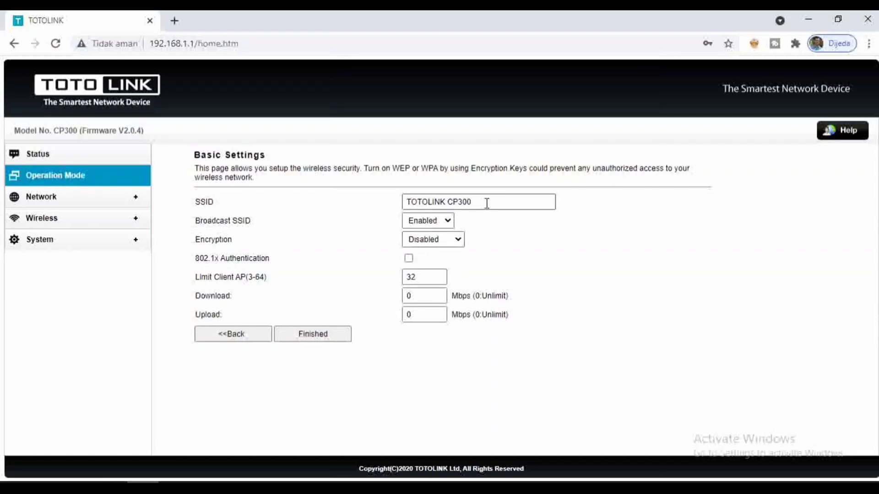
Step: Replace the default SSID 'TOTOLINK CP300' with the new network name
left_click_drag(481, 202, 399, 201)
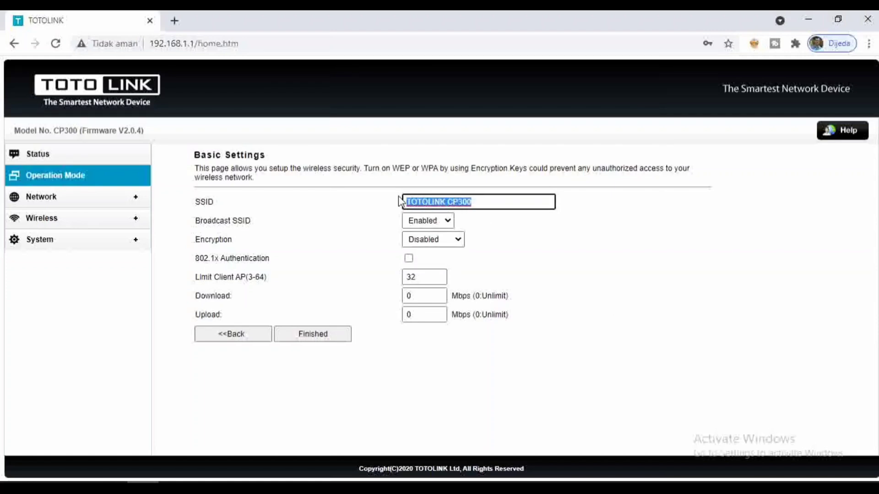
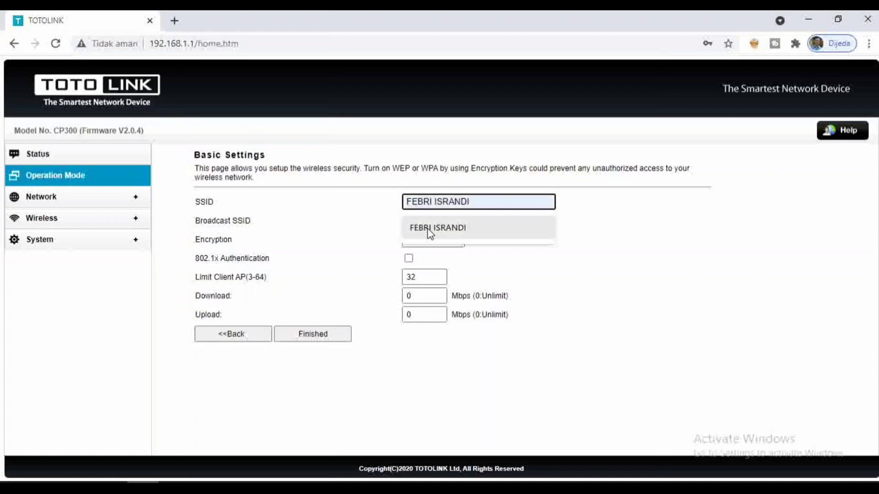
left_click(429, 231)
left_click(590, 252)
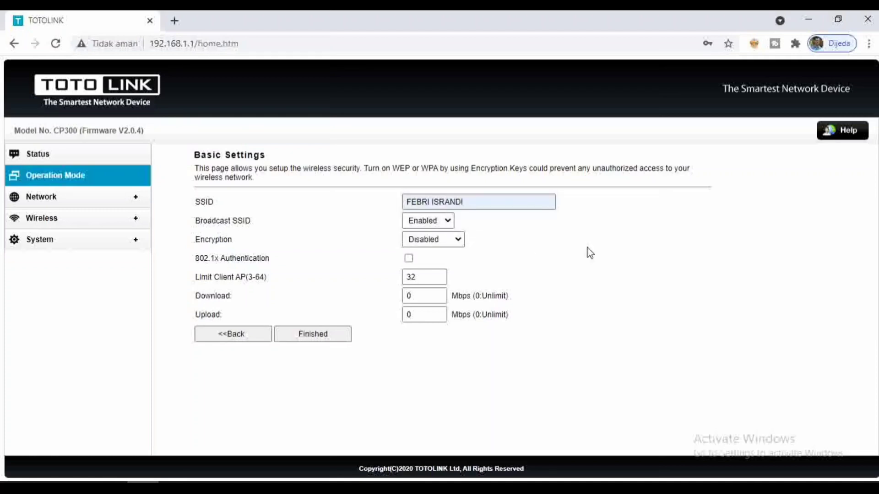
left_click(462, 243)
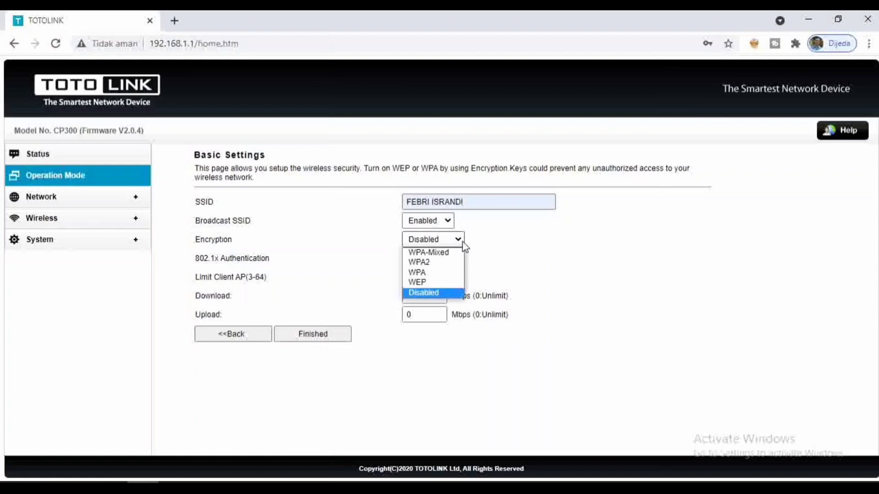
Step: Set WPA2 encryption with a pre-shared passphrase and submit the AP settings with Finished
left_click(431, 267)
left_click(448, 373)
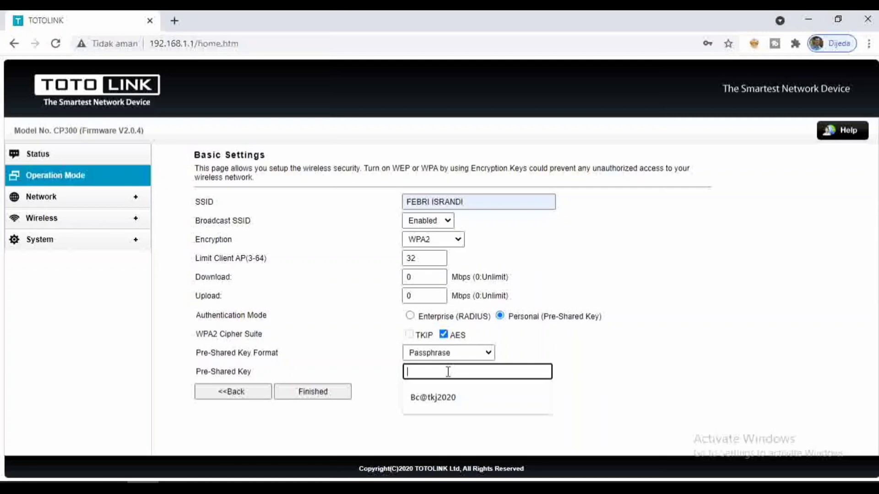
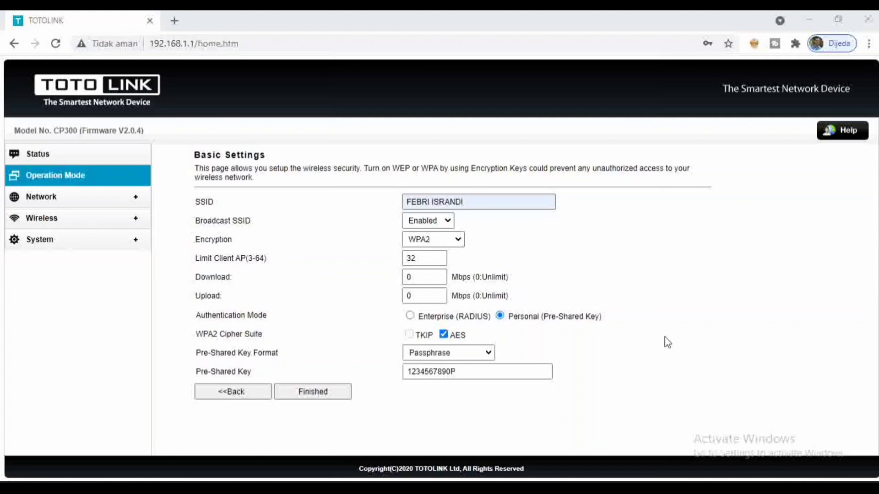
left_click(421, 259)
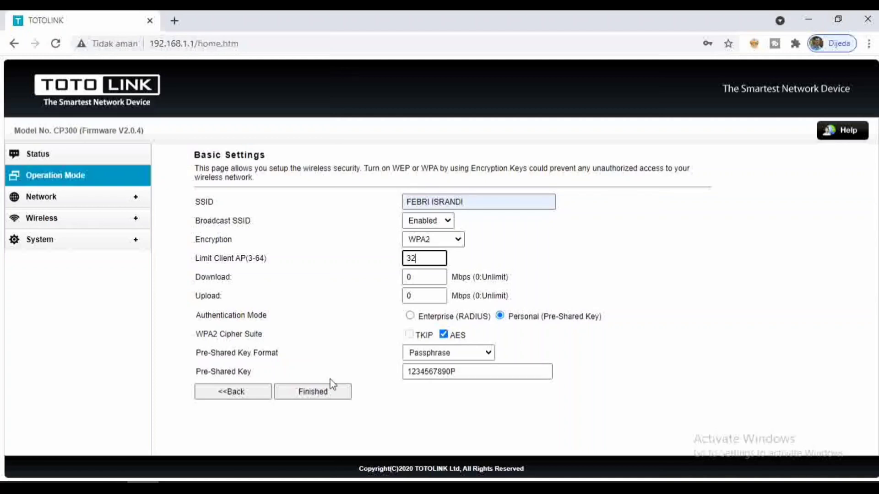
left_click(315, 394)
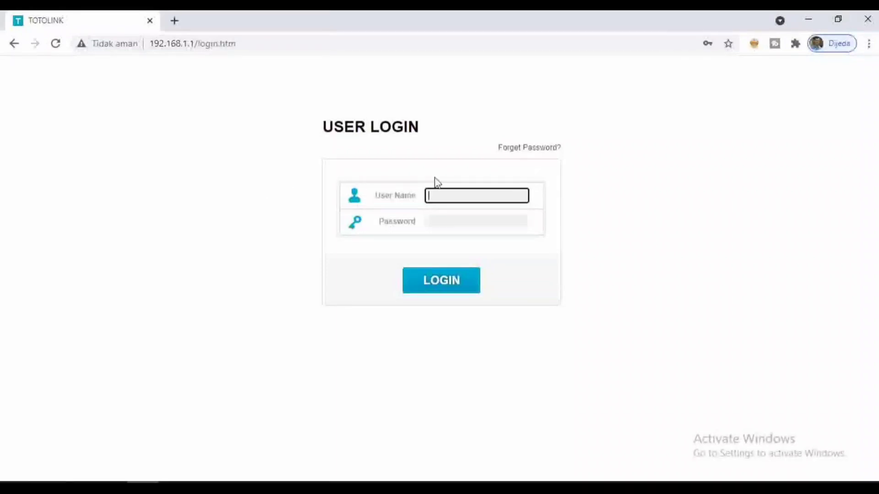
Step: After the device reboots to its login page, select the User Name field
left_click(450, 197)
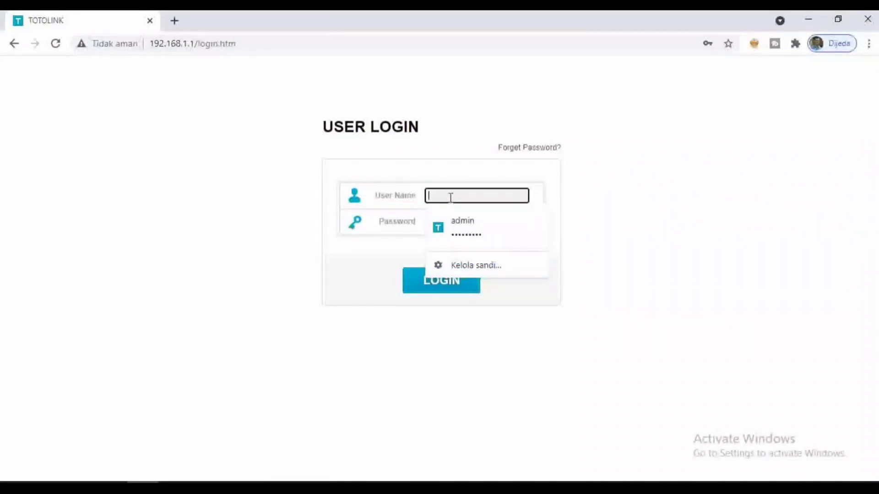
Step: Log back in with the administrator user name and password, correcting a typo in the user name
type("AD")
key("BackSpace")
key("Tab")
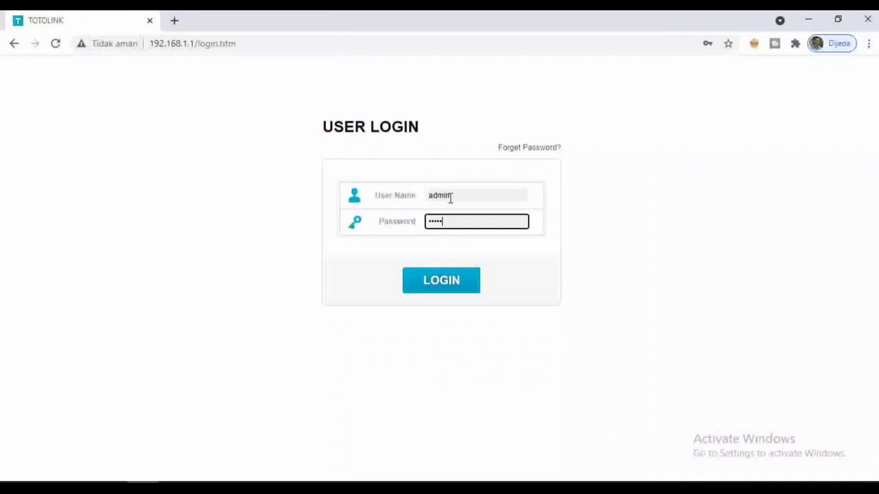
key("Return")
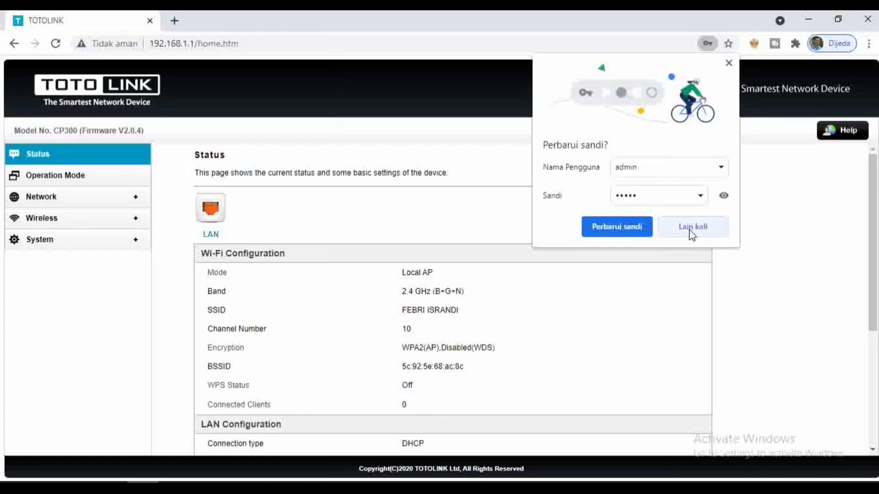
Step: Decline saving the password in Chrome and open the System section of the menu
left_click(691, 231)
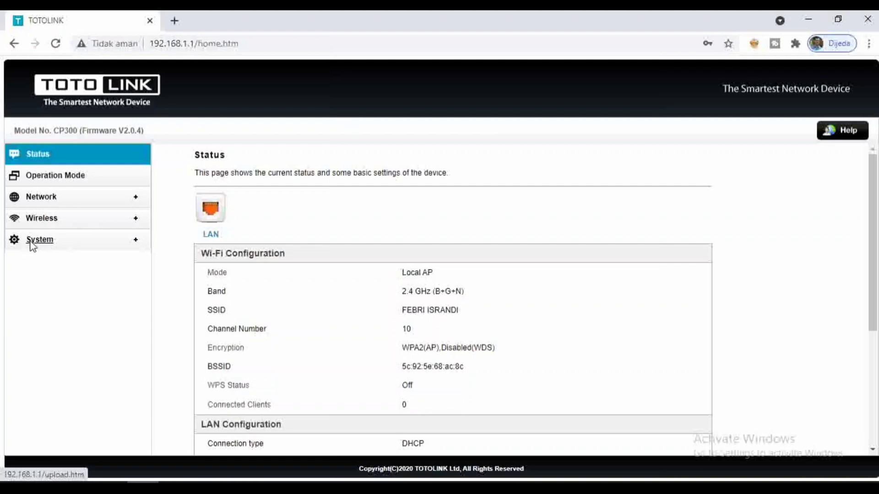
left_click(31, 246)
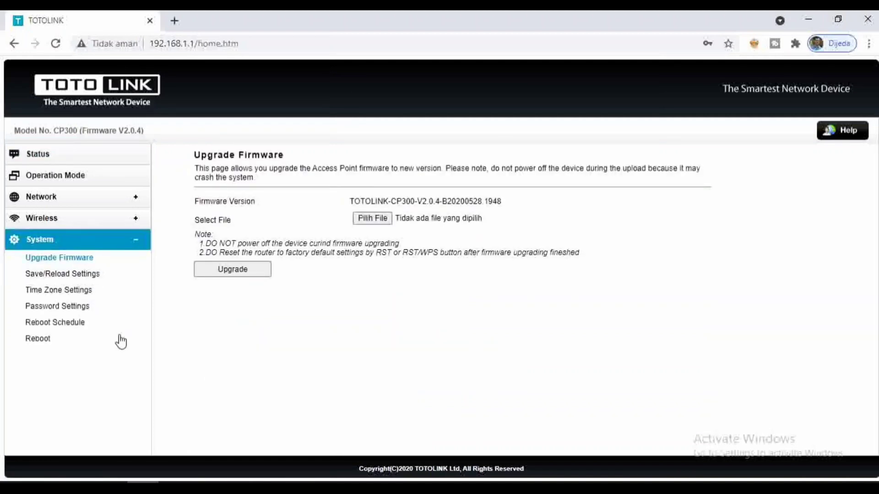
Step: In System > Password Settings, enter a new admin user name and a new, confirmed password, then apply
left_click(64, 308)
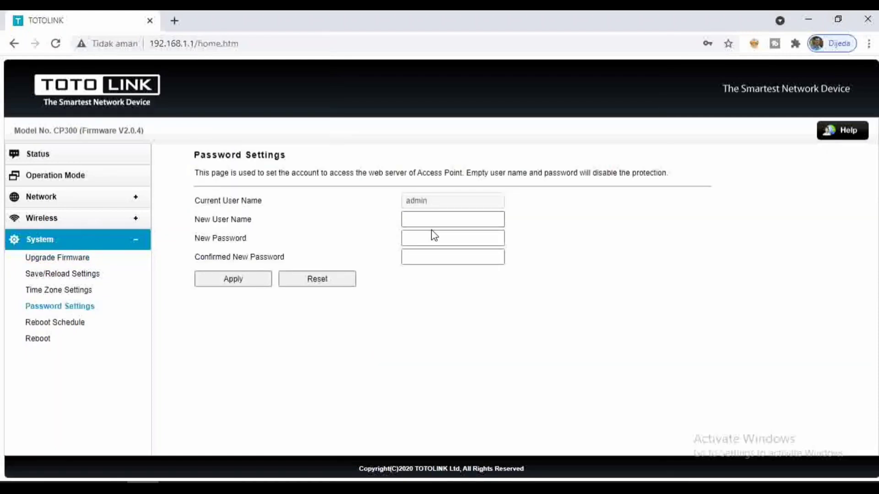
left_click(416, 222)
left_click(416, 222)
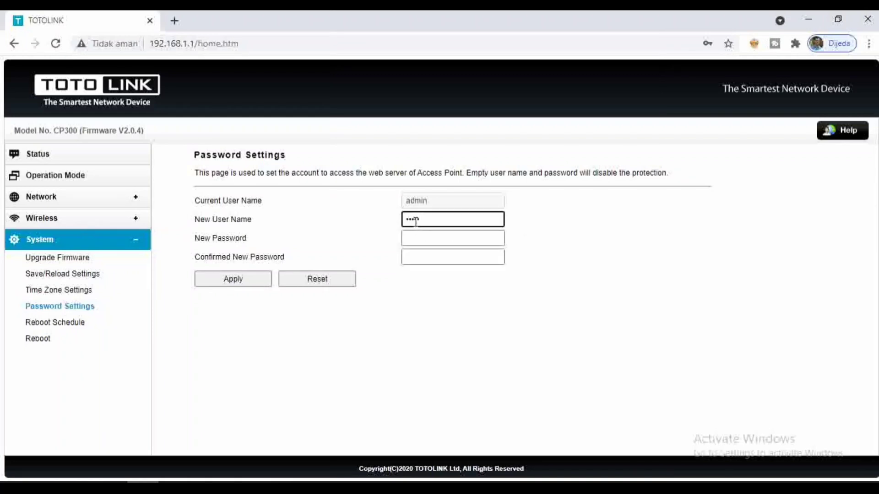
left_click(420, 239)
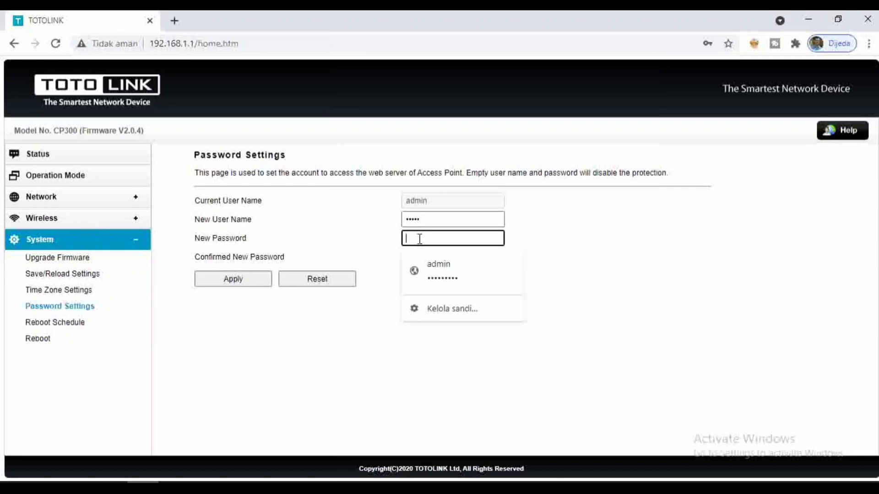
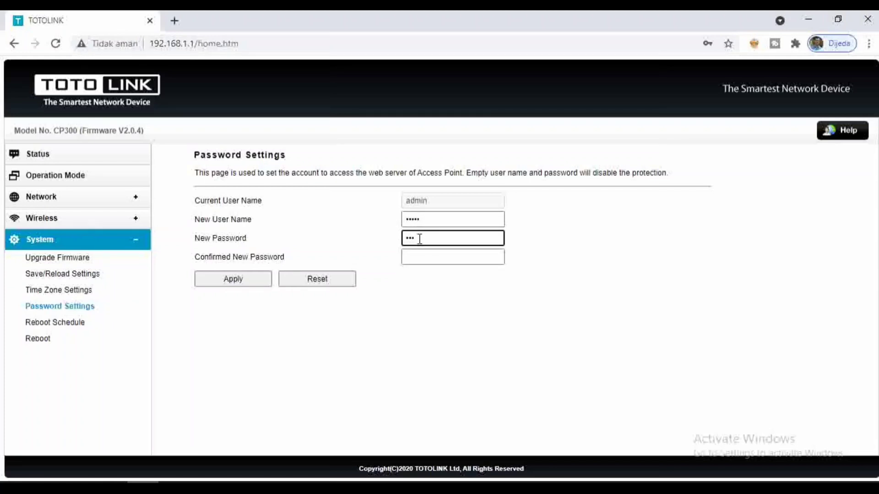
key("BackSpace")
key("Tab")
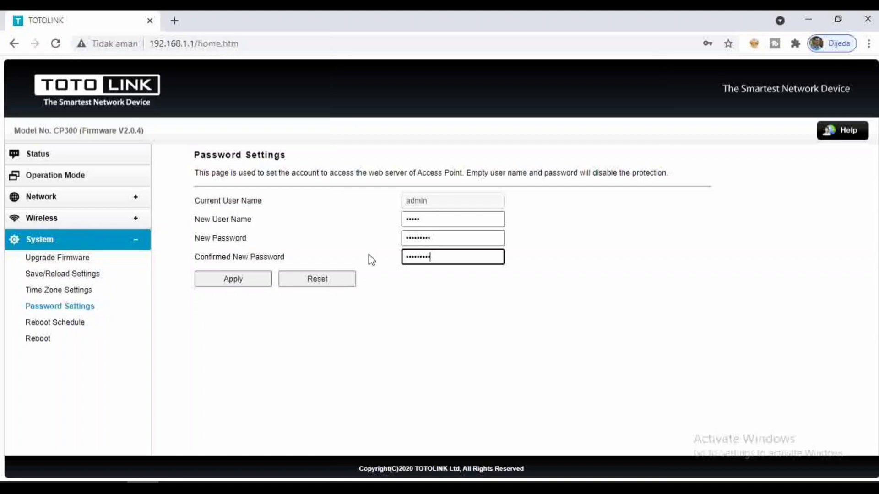
left_click(245, 280)
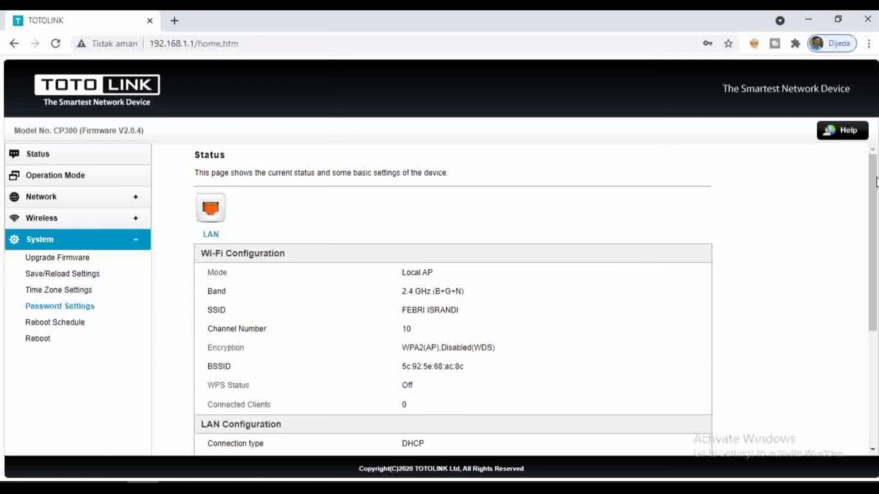
mouse_move(875, 177)
left_mouse_down()
mouse_move(874, 193)
mouse_move(875, 176)
left_mouse_up()
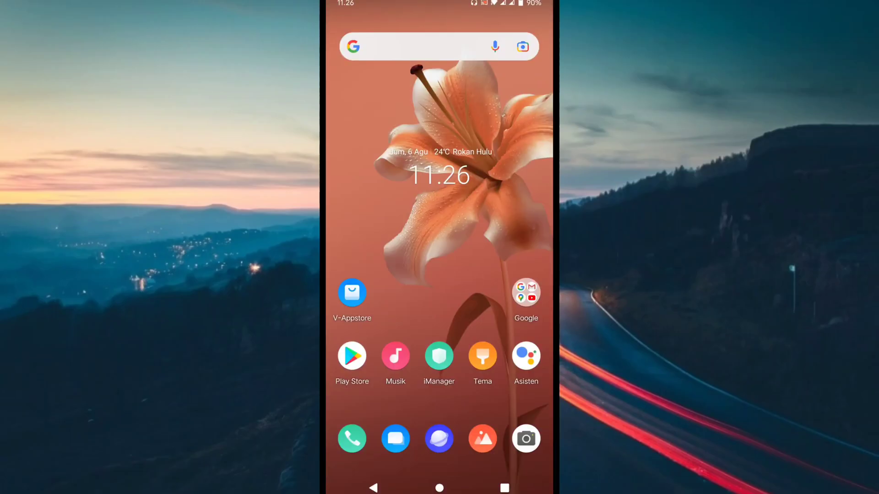
Step: From Quick Settings Wi-Fi, connect the phone to the access point's renamed WPA2 network, then go home
left_click_drag(439, 5, 439, 229)
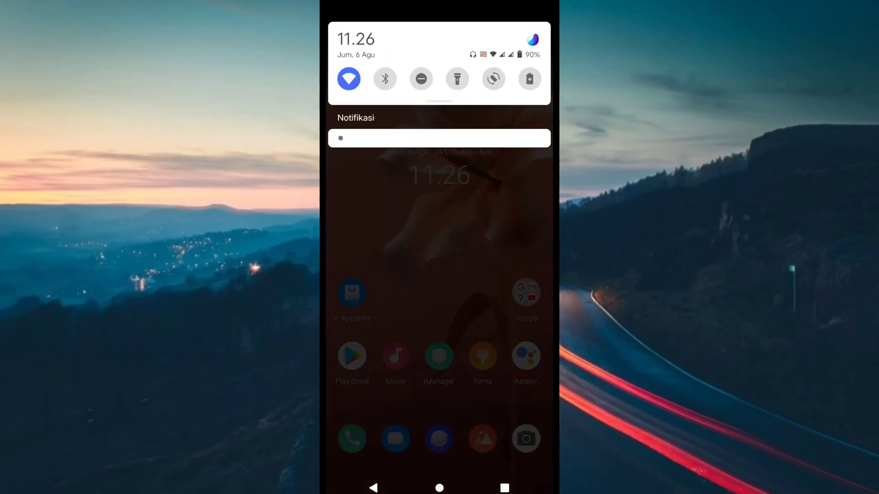
left_click_drag(440, 92, 439, 320)
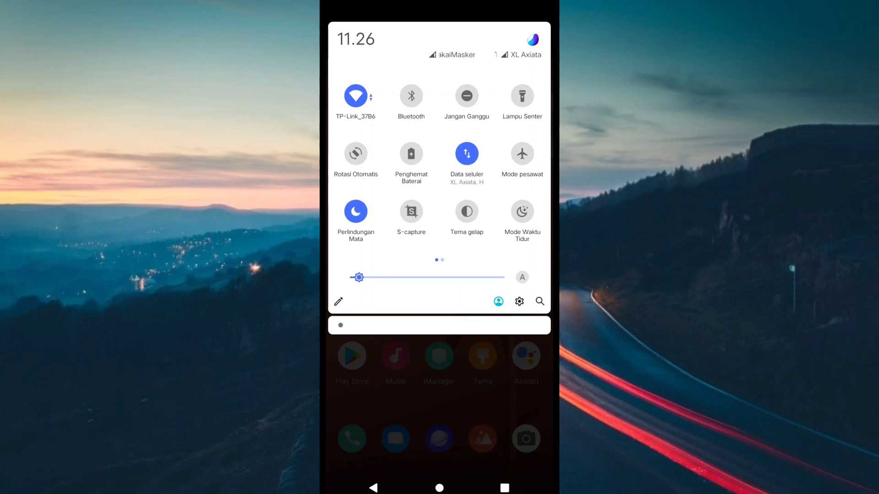
left_click(356, 96)
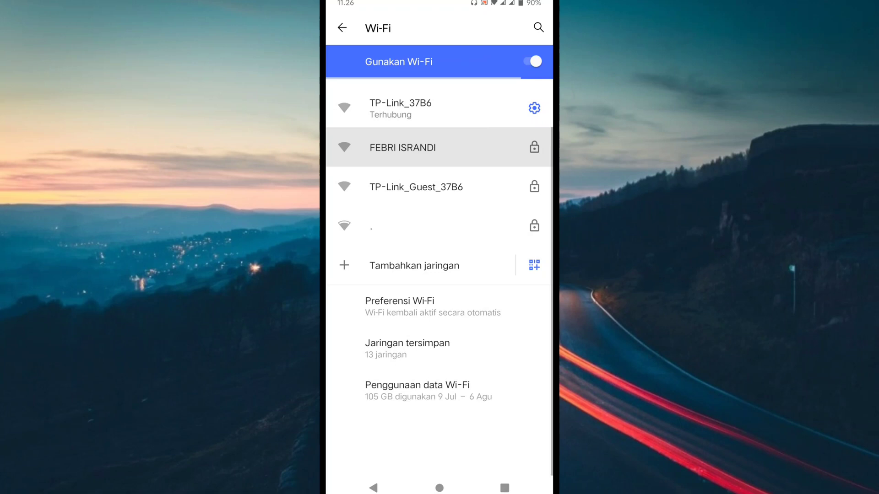
left_click(402, 147)
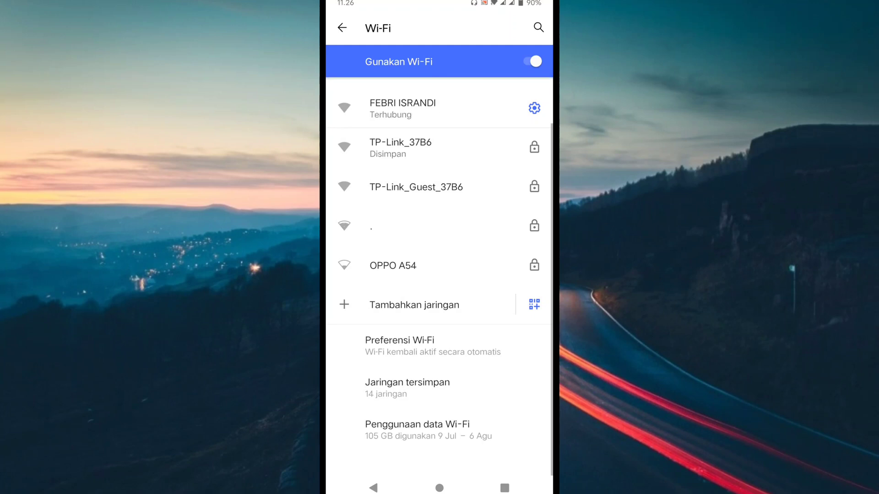
left_click(440, 488)
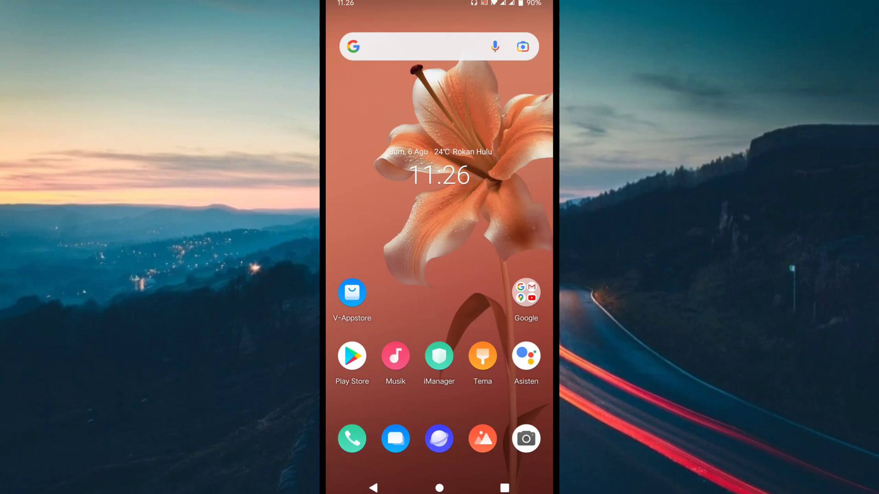
Step: Run Google's 'speed test' from the home search bar, measuring 20.2 Mbps download and 12.8 Mbps upload
left_click(412, 46)
left_click(377, 64)
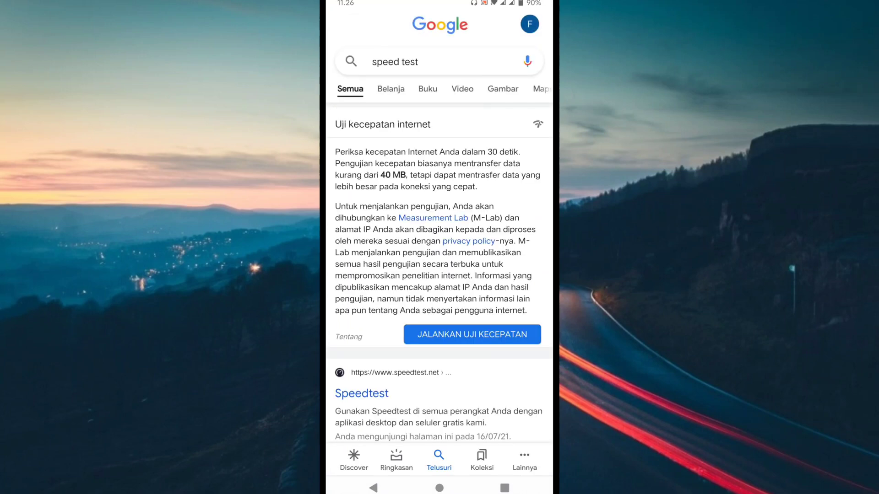
left_click(472, 334)
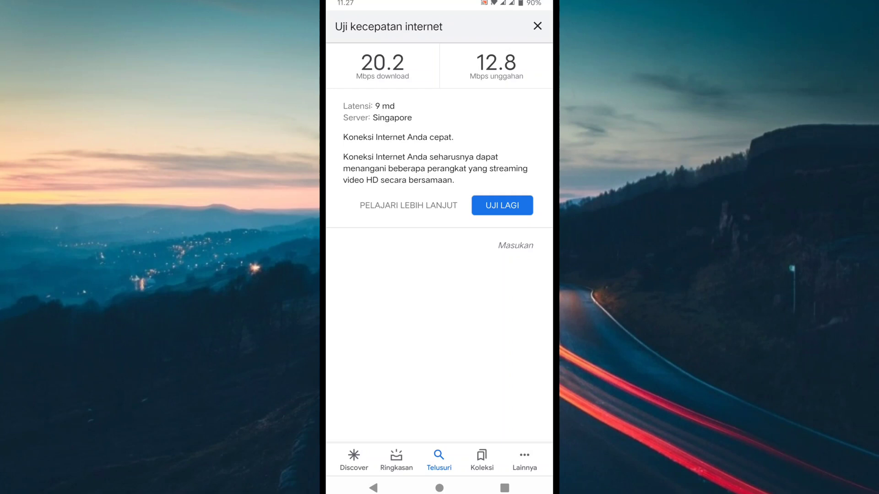
left_click(439, 488)
left_click(525, 290)
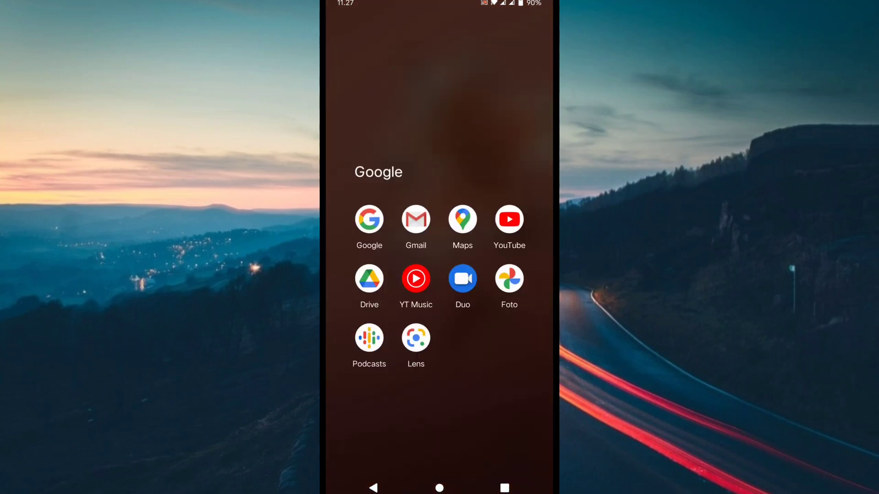
Step: In YouTube, search 'lagu' and play the New Boyz song compilation
left_click(509, 219)
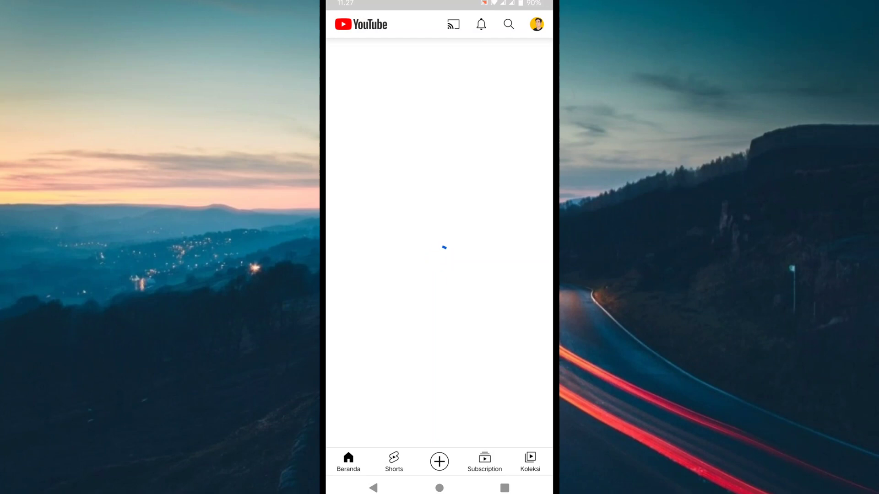
left_click(508, 24)
type("lagu")
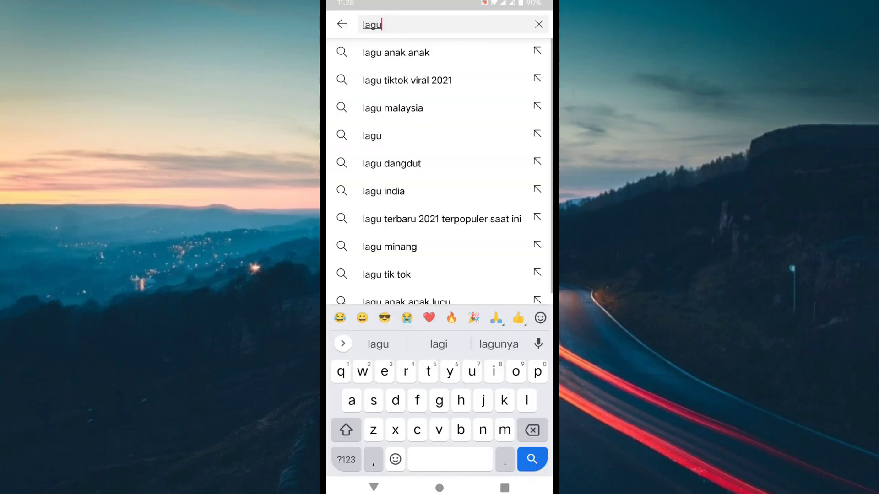
key("Return")
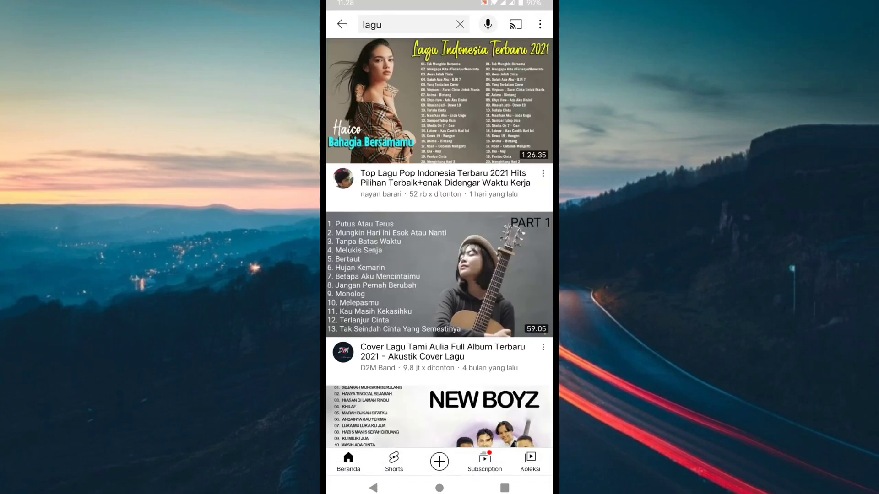
scroll(439, 242, "down", 5)
left_click(440, 160)
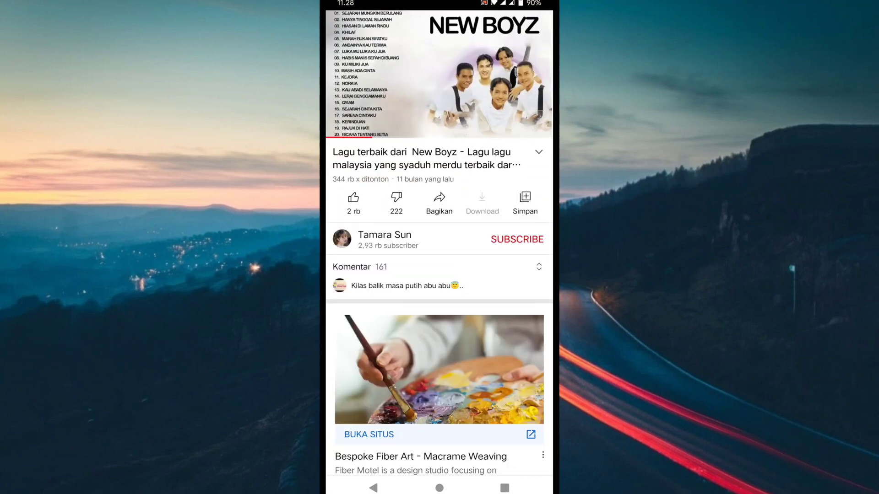
Step: Raise the video to a higher picture quality, then shrink it to the miniplayer
left_click(439, 74)
left_click(542, 25)
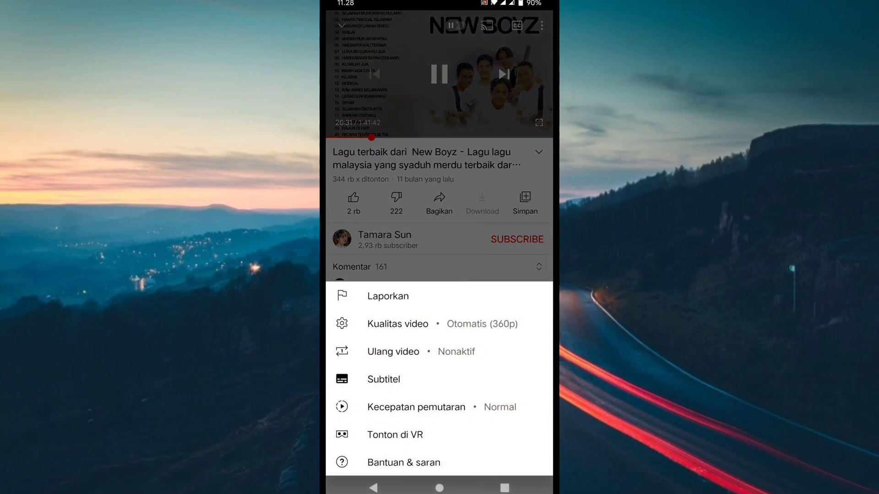
left_click(403, 336)
left_click(428, 340)
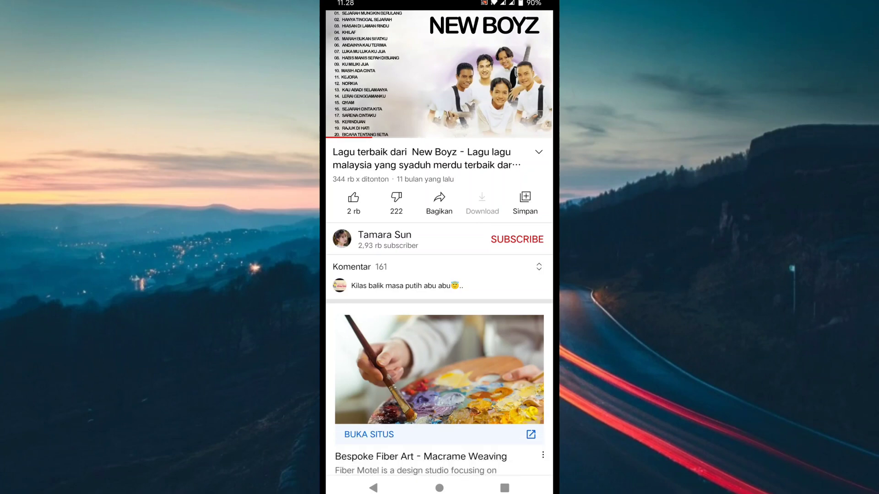
key("Escape")
scroll(439, 229, "down", 3)
scroll(440, 229, "up", 2)
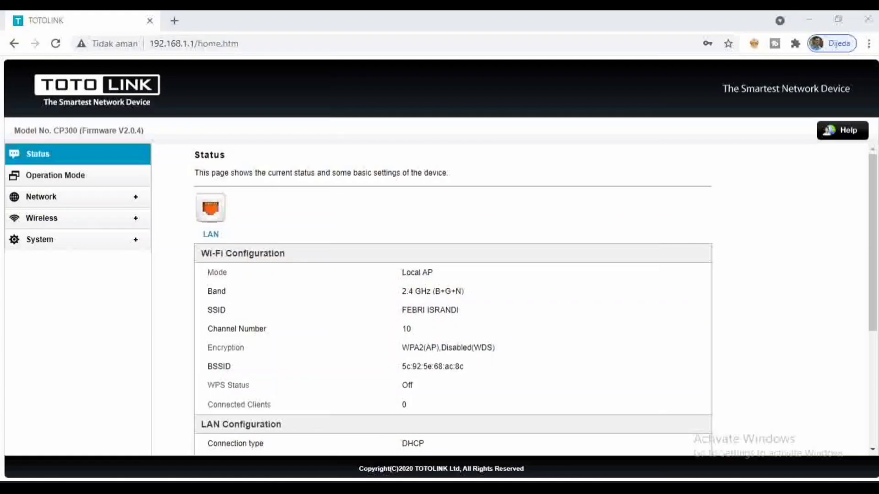